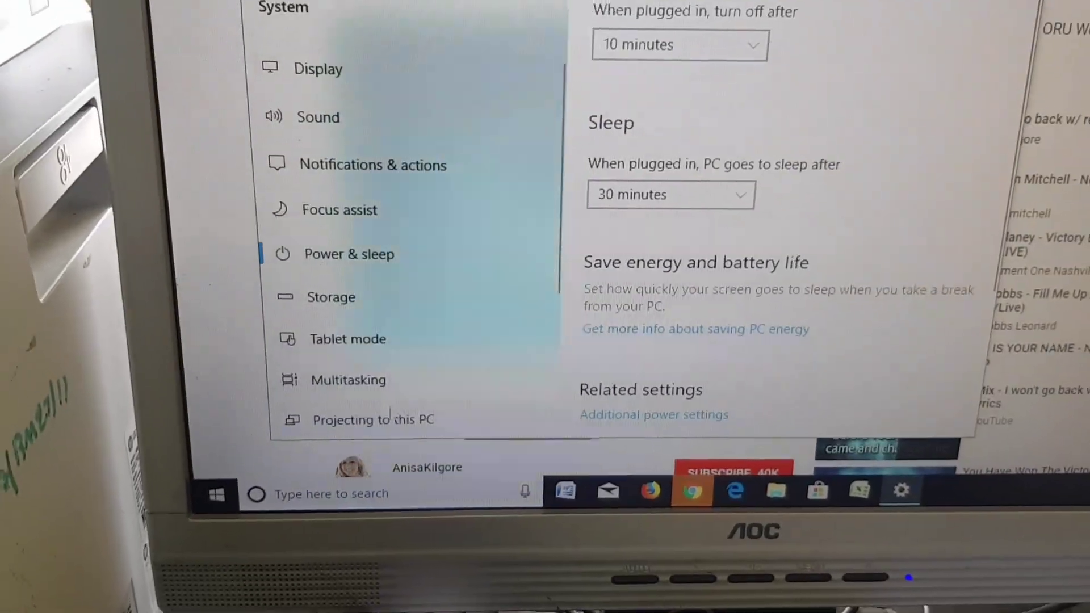
Step: Bring up Windows Search from the taskbar to look up Power & sleep settings
click(356, 526)
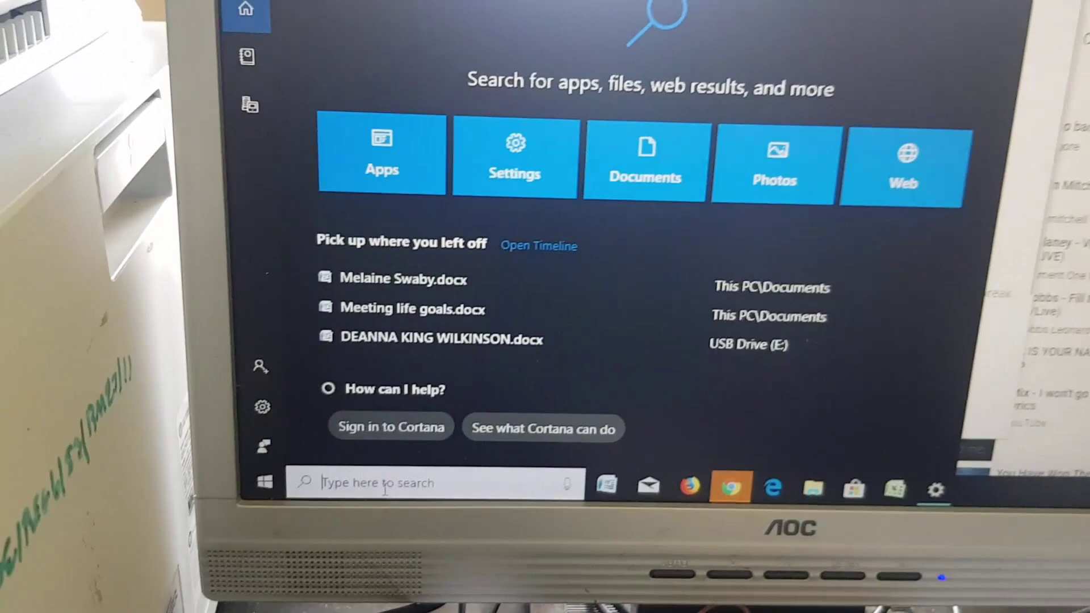
text(pow)
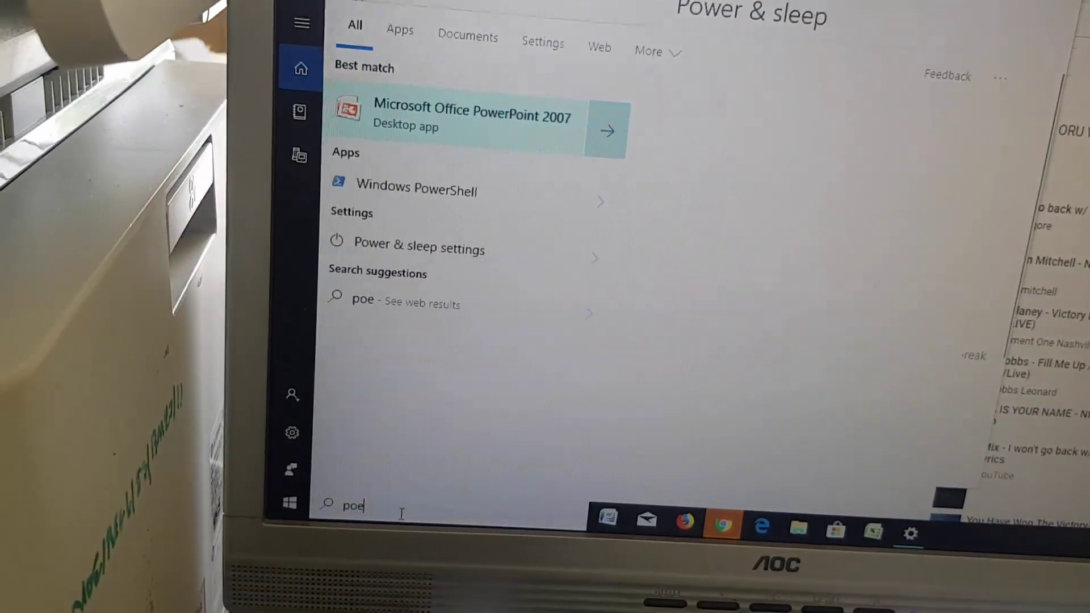
text(er )
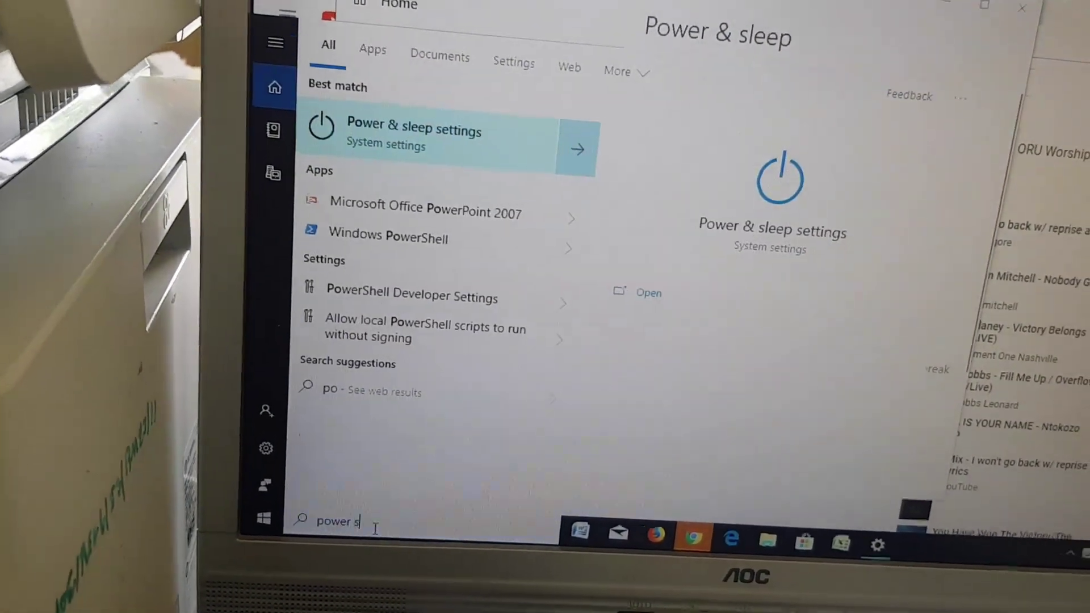
text(and)
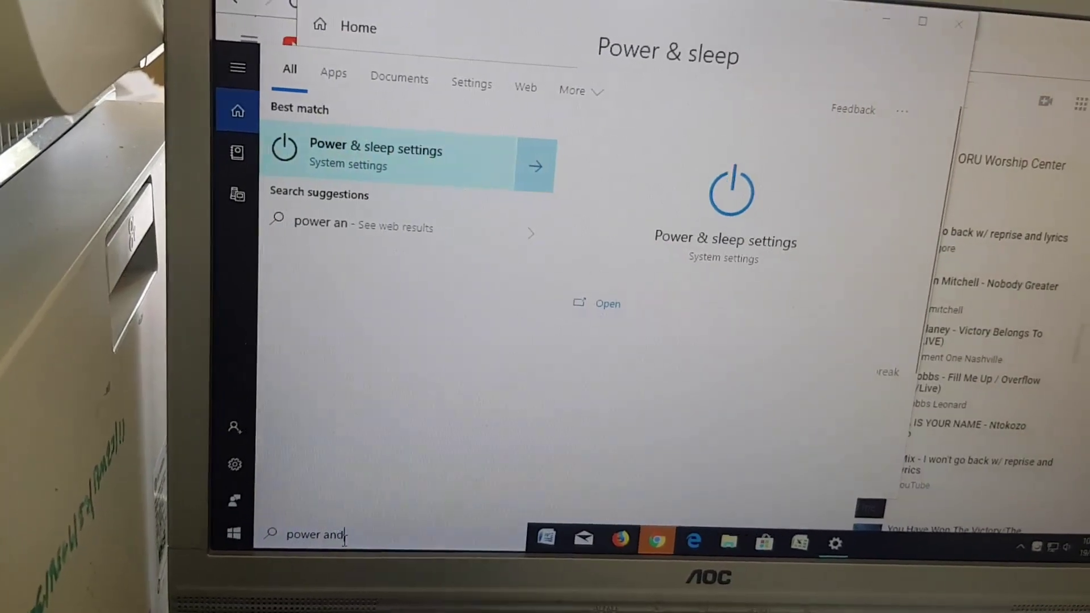
text( sleep)
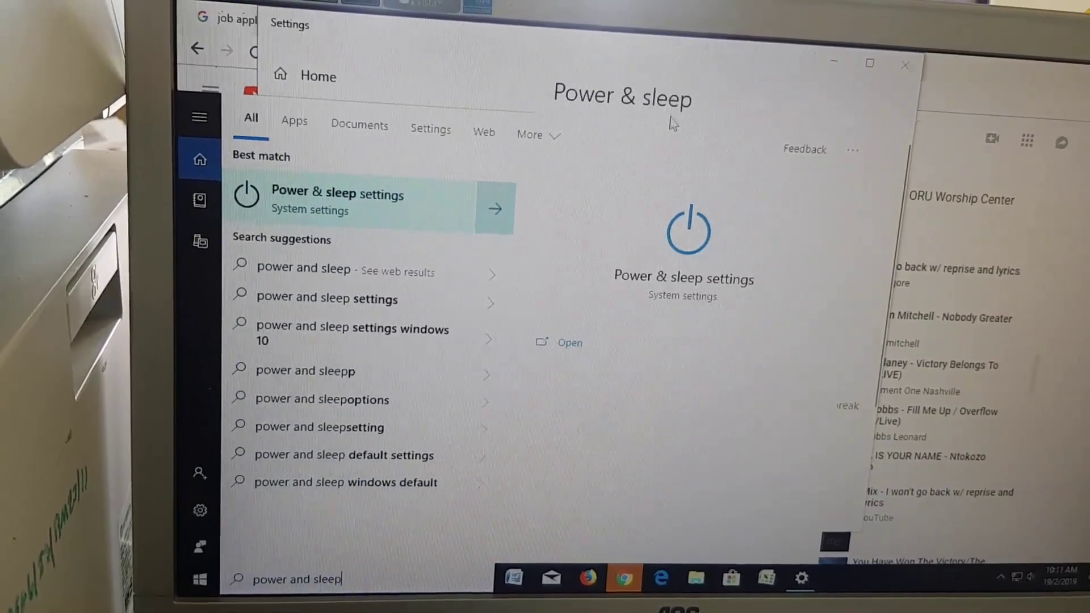
Step: On the Power & sleep page, set both plugged-in screen-off and sleep timeouts to Never
click(704, 73)
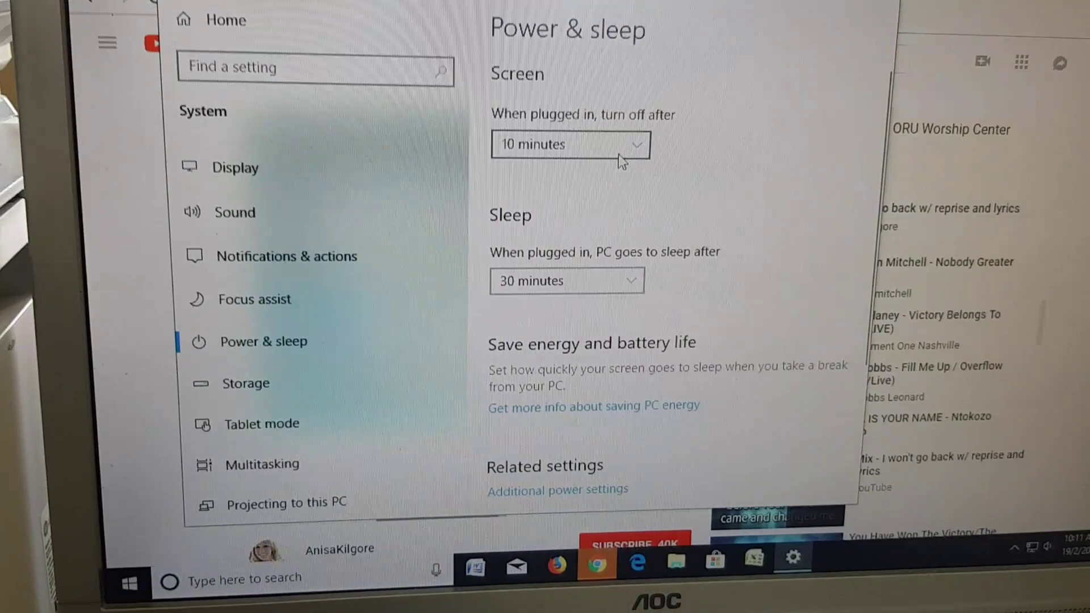
click(648, 197)
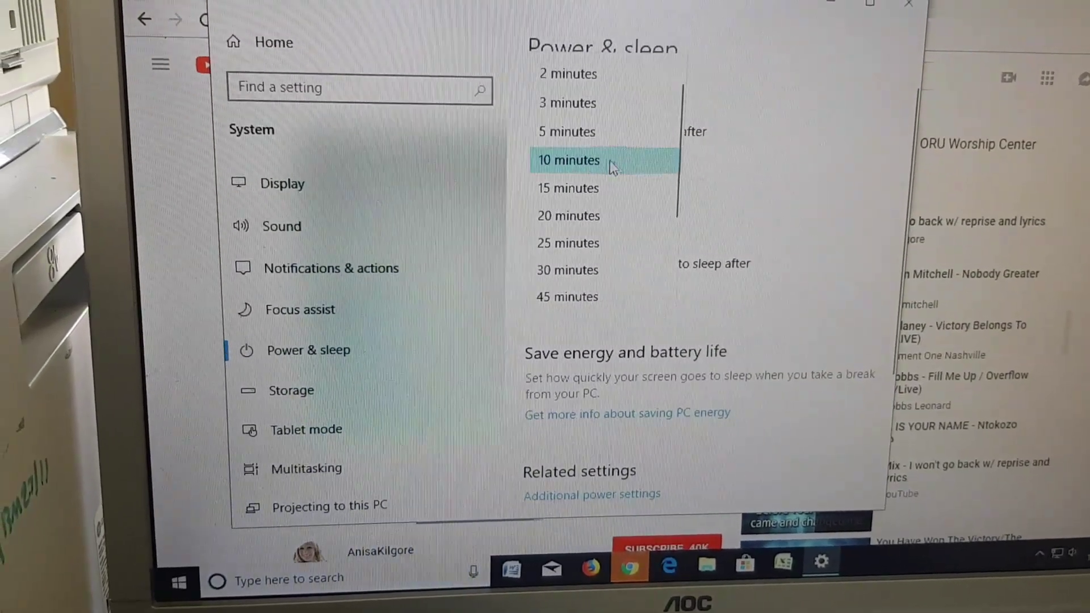
scroll(645, 182, down, 2)
scroll(623, 205, down, 2)
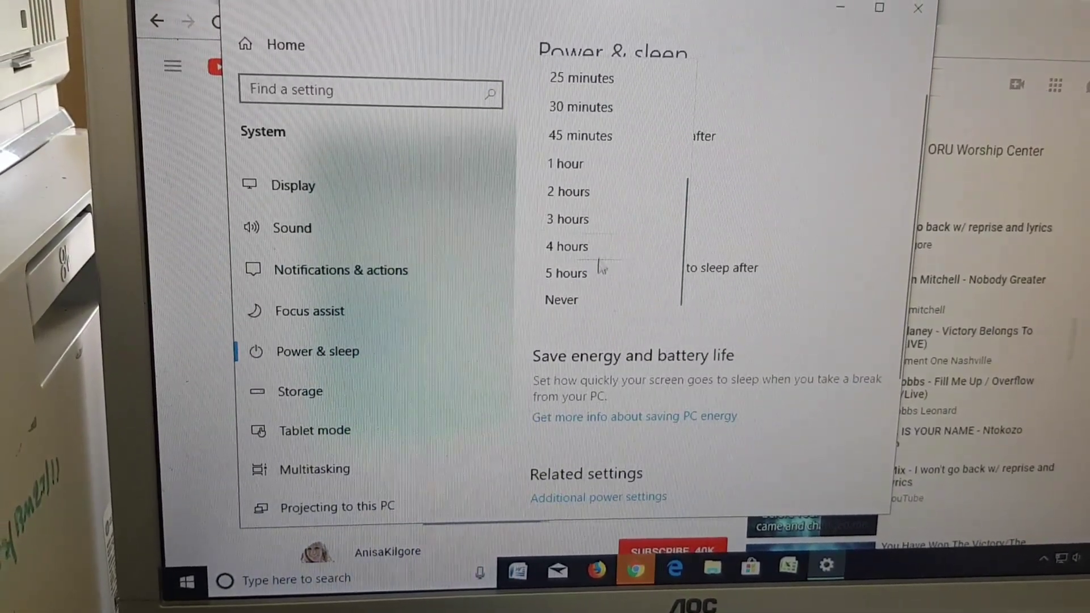
click(592, 303)
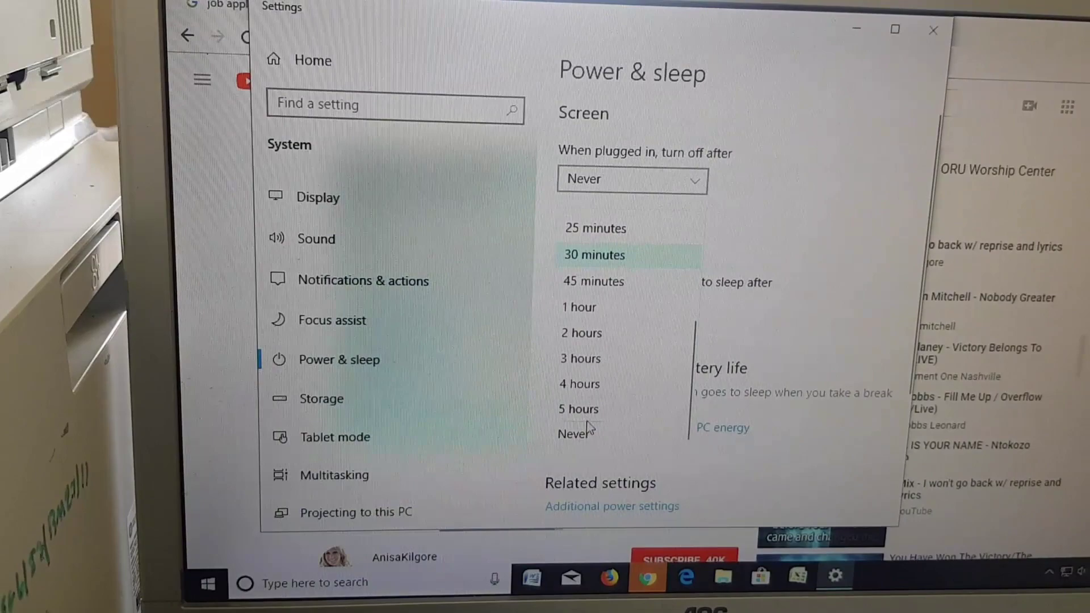
click(590, 435)
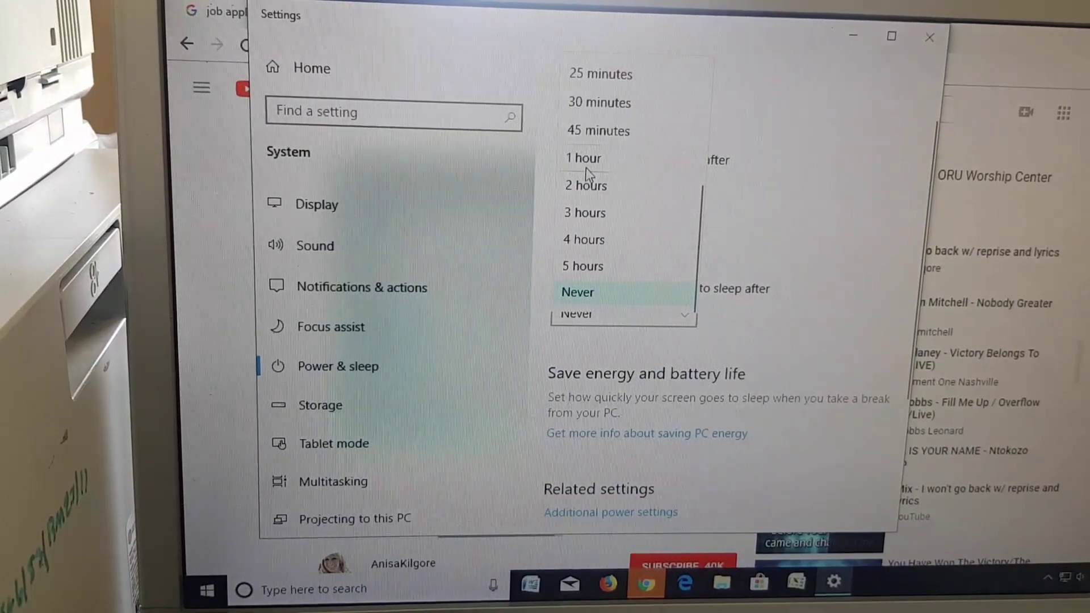
Step: Change the plugged-in screen turn-off time to 1 hour
click(585, 168)
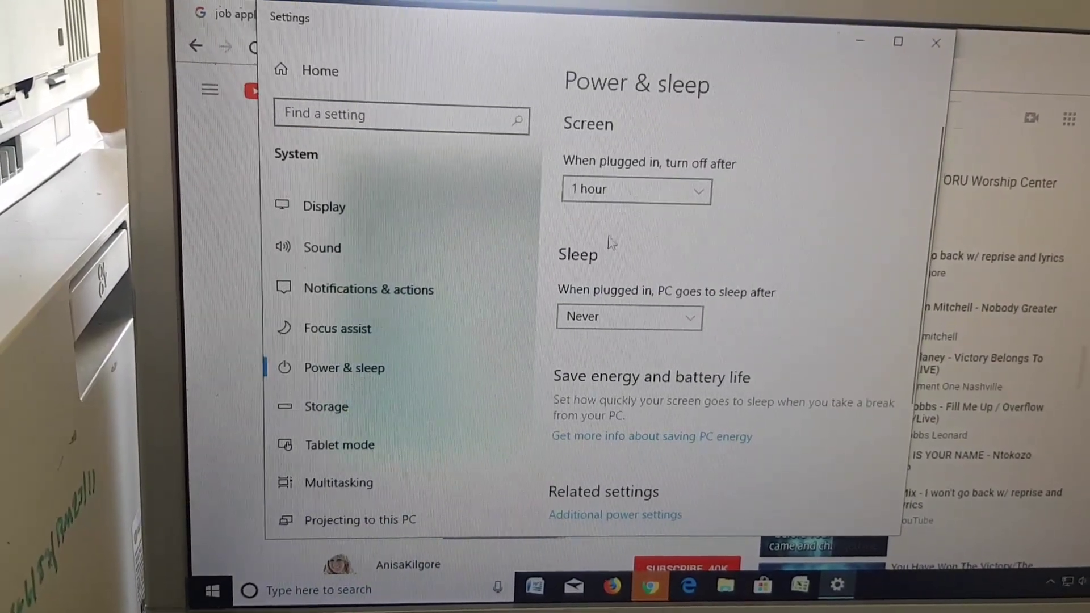
scroll(742, 465, down, 2)
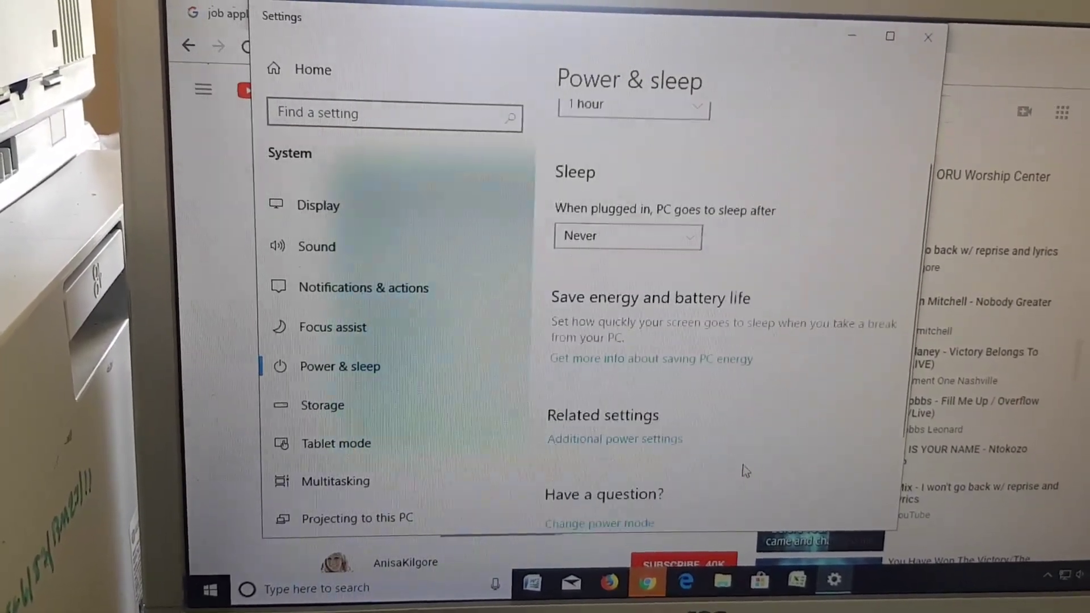
scroll(744, 465, down, 2)
scroll(742, 465, down, 3)
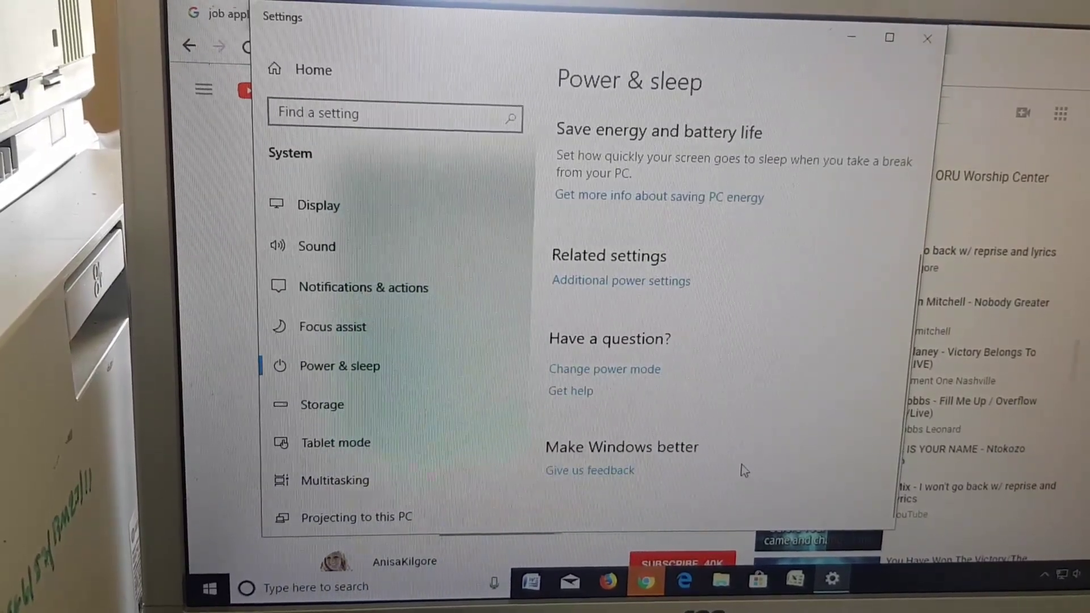
scroll(741, 464, up, 1)
scroll(742, 464, up, 3)
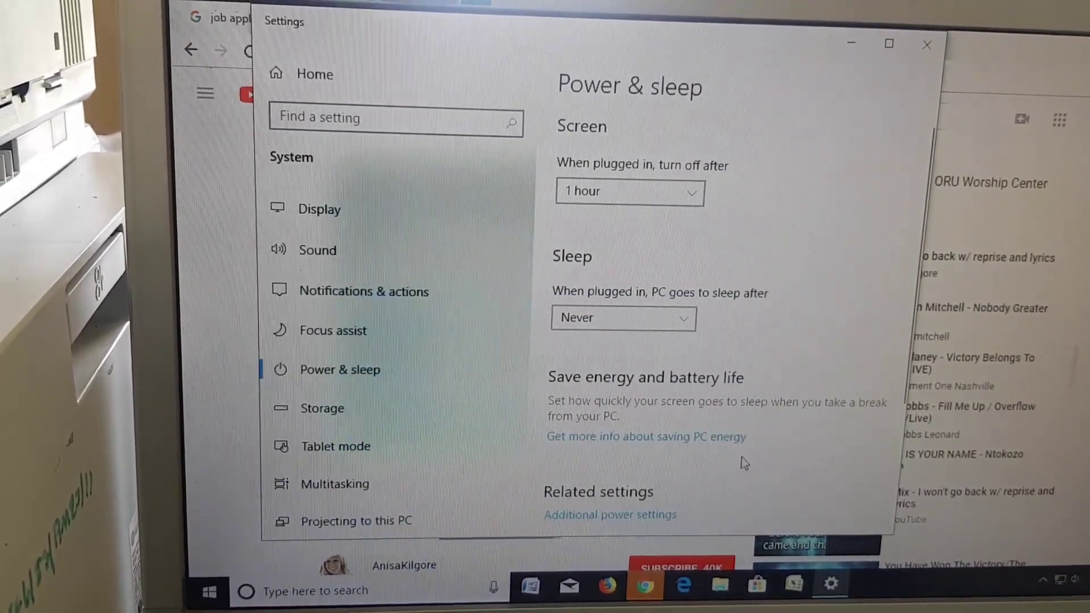
Step: Maximize the Settings window
click(887, 51)
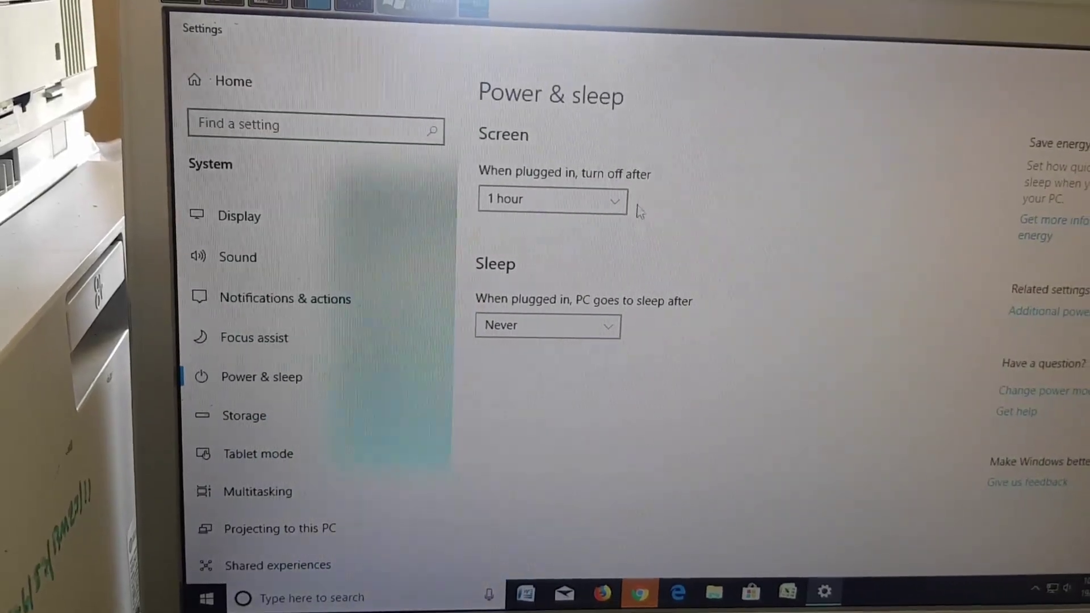